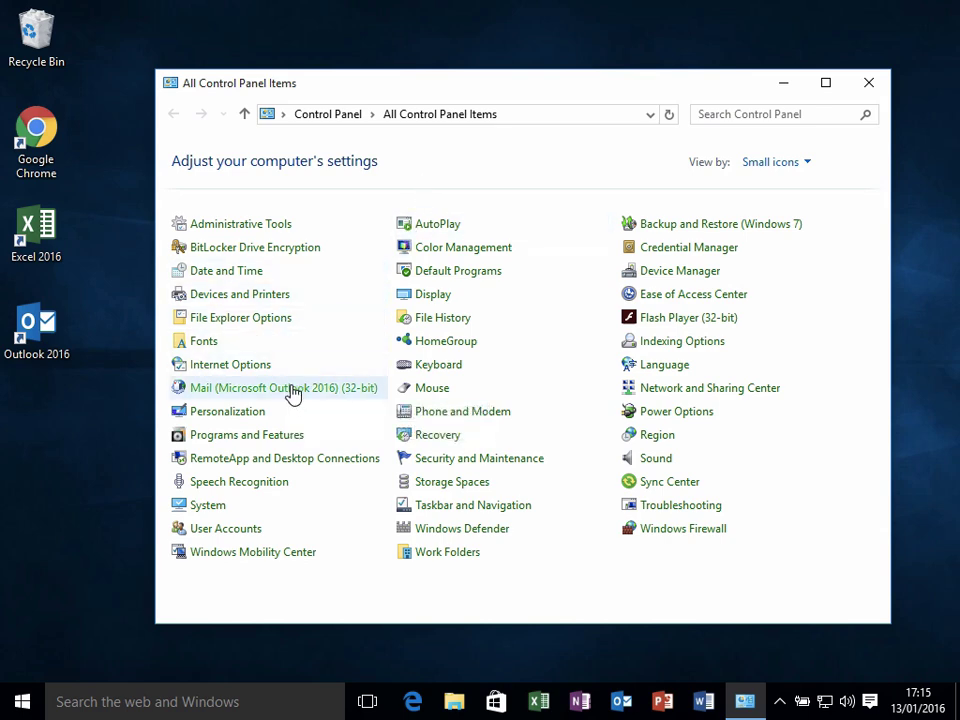
Step: In Control Panel's Mail settings, make the Outlook profile the always-used startup profile
click(292, 390)
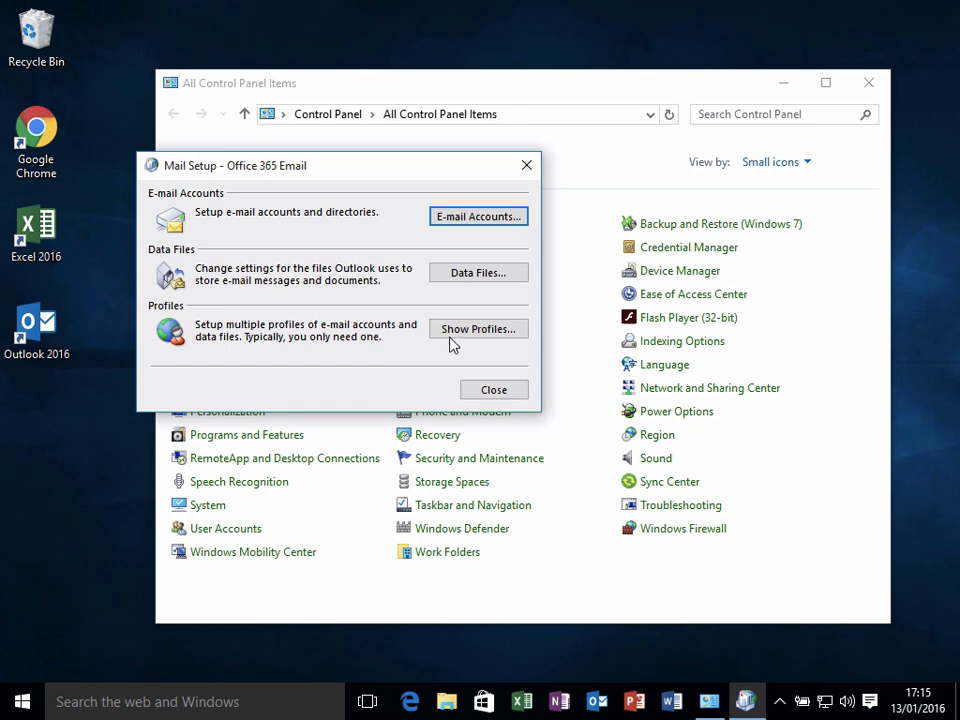
click(462, 338)
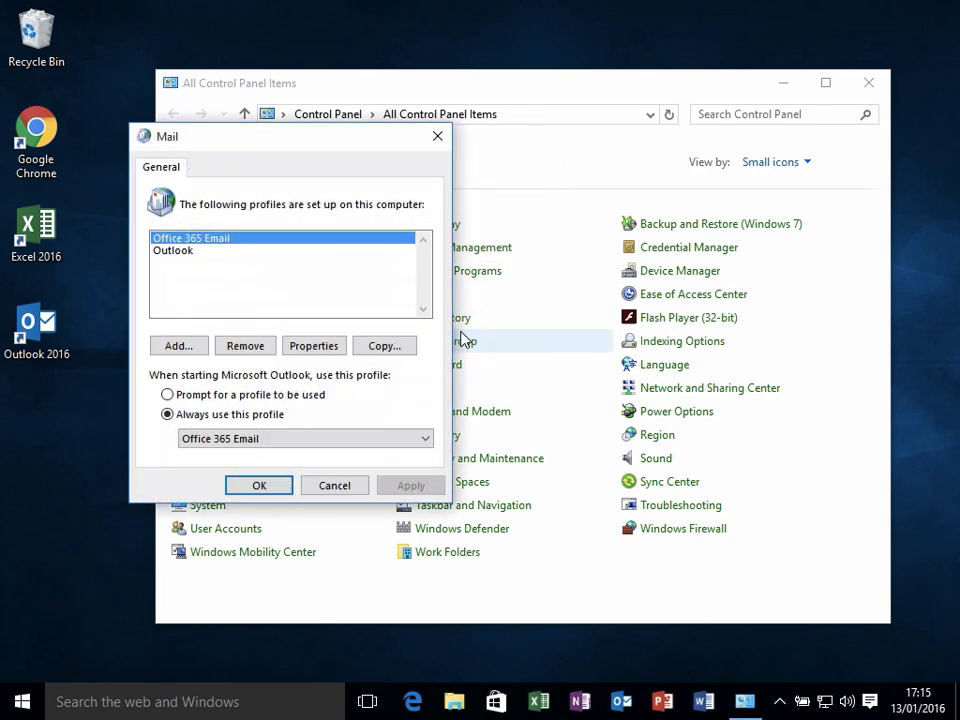
click(311, 443)
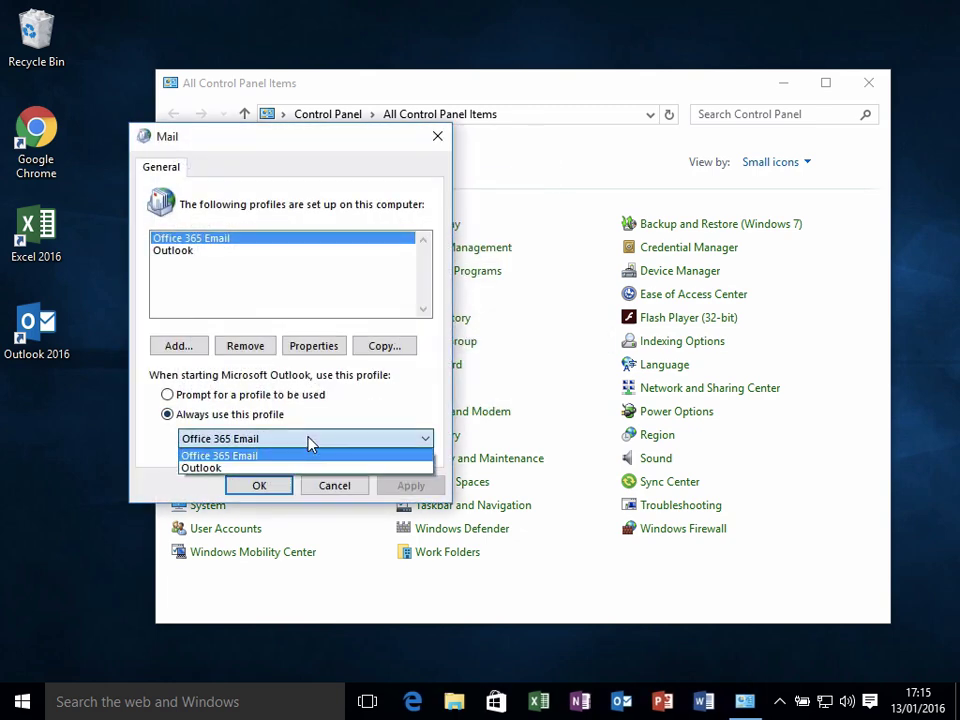
click(265, 468)
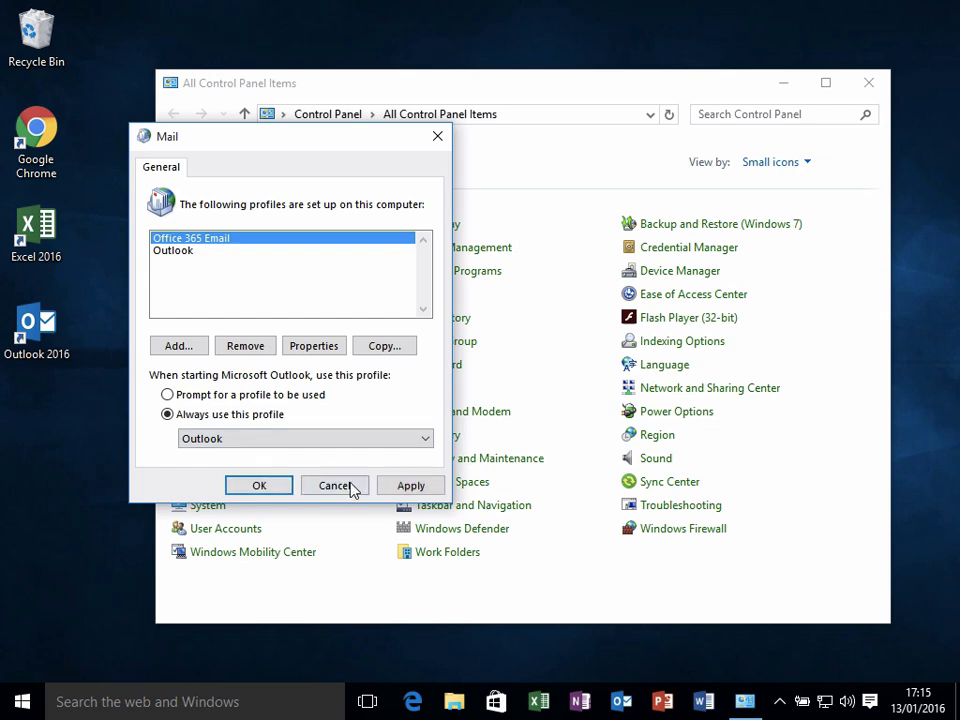
click(416, 485)
click(259, 486)
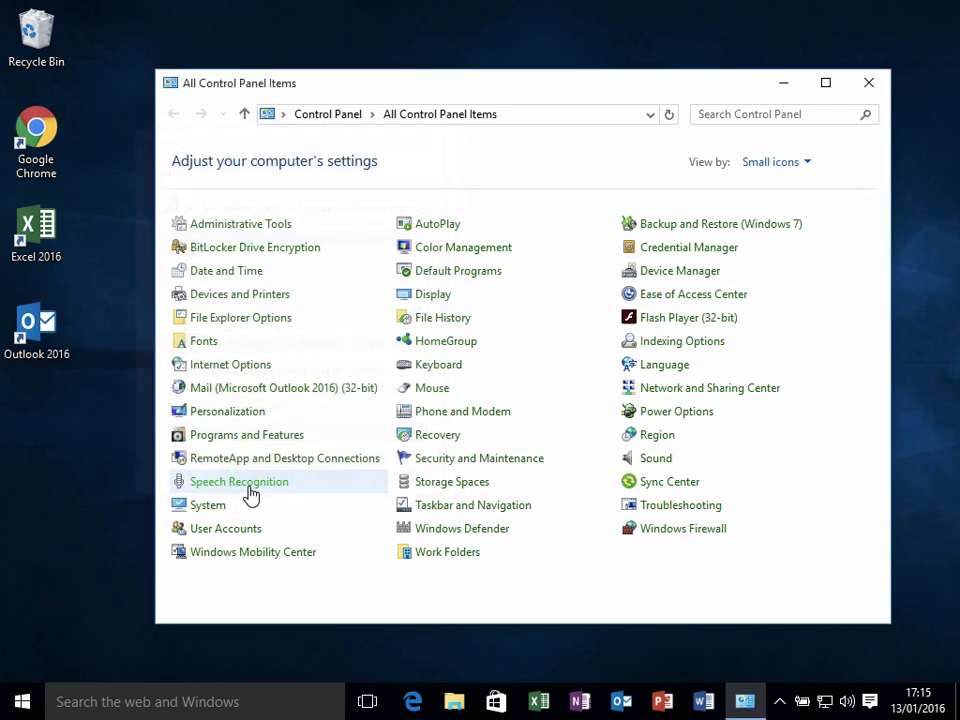
Step: Launch Outlook 2016 and start the Import/Export wizard from File > Open & Export
double_click(43, 345)
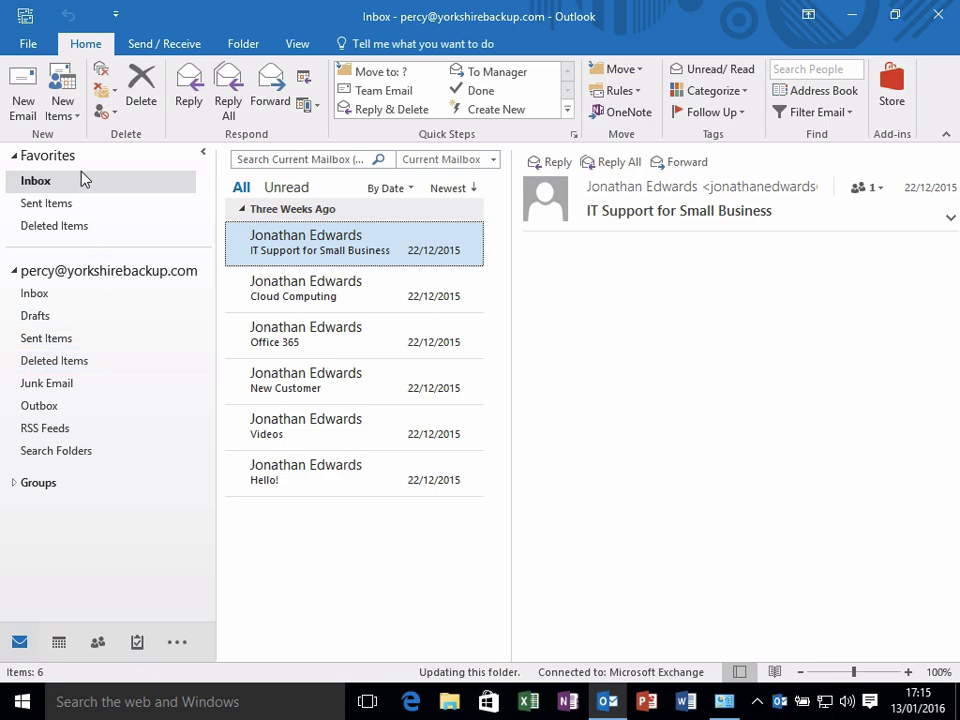
click(20, 52)
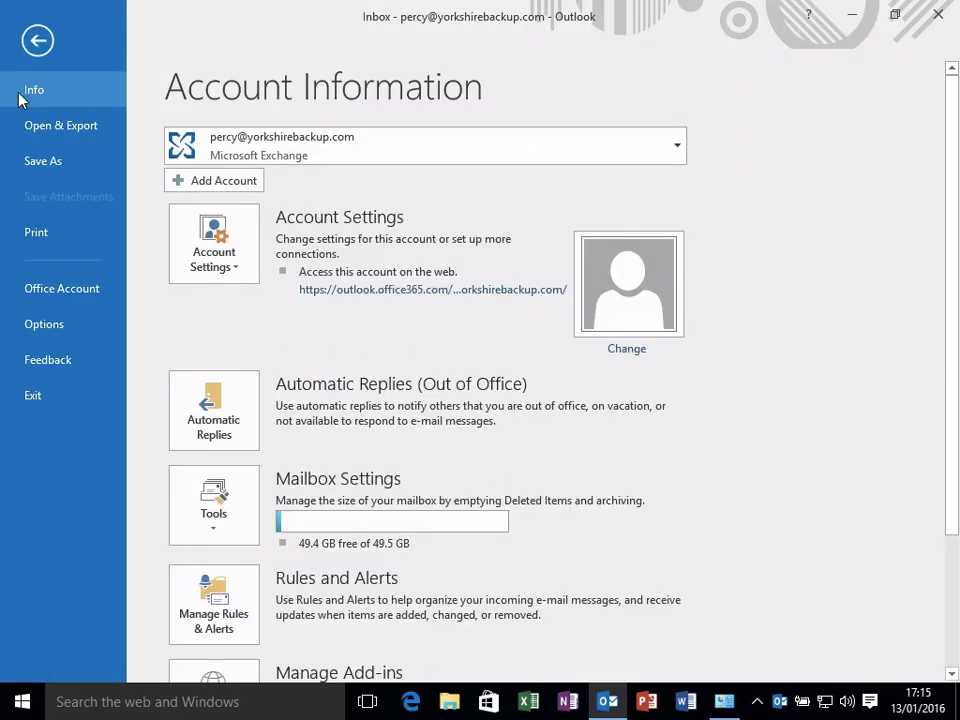
click(28, 133)
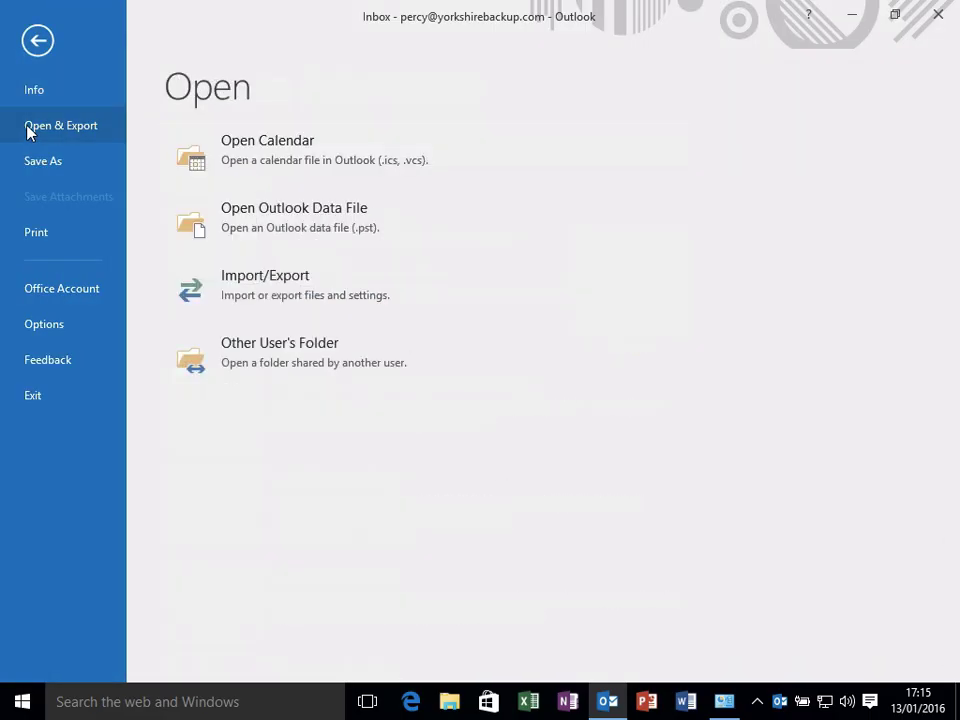
click(240, 305)
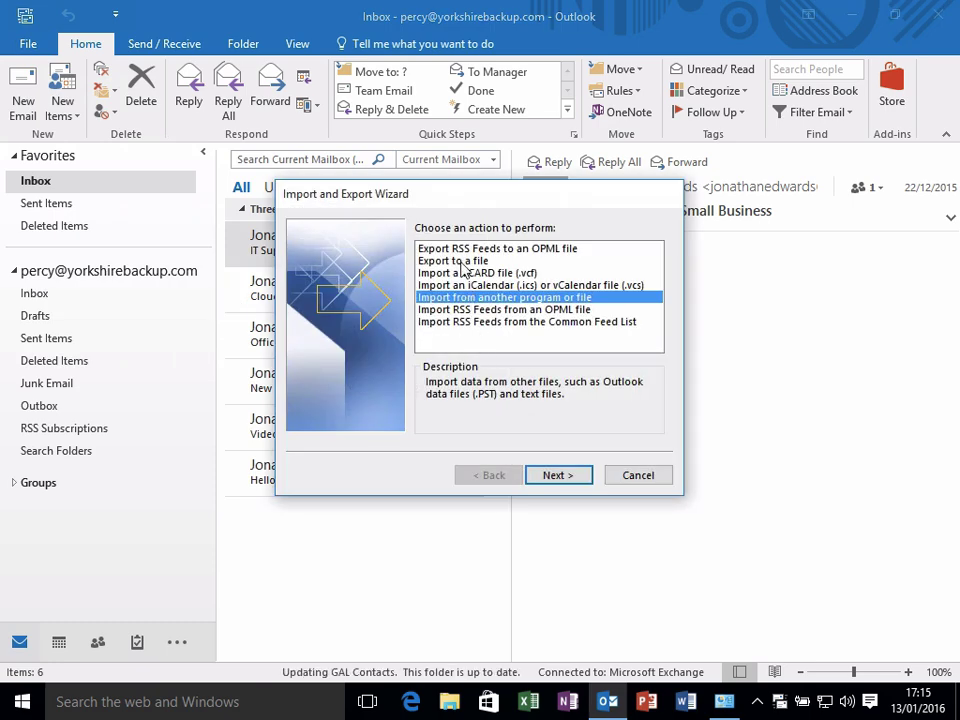
Step: Choose to export to a file of type Outlook Data File (.pst)
click(460, 251)
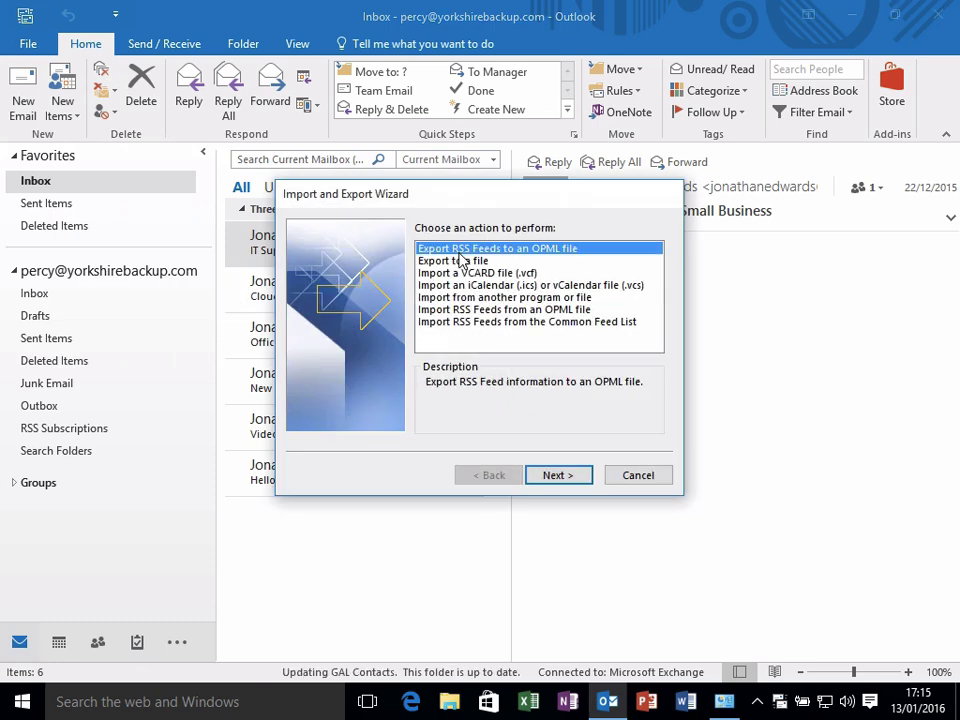
click(553, 476)
click(508, 264)
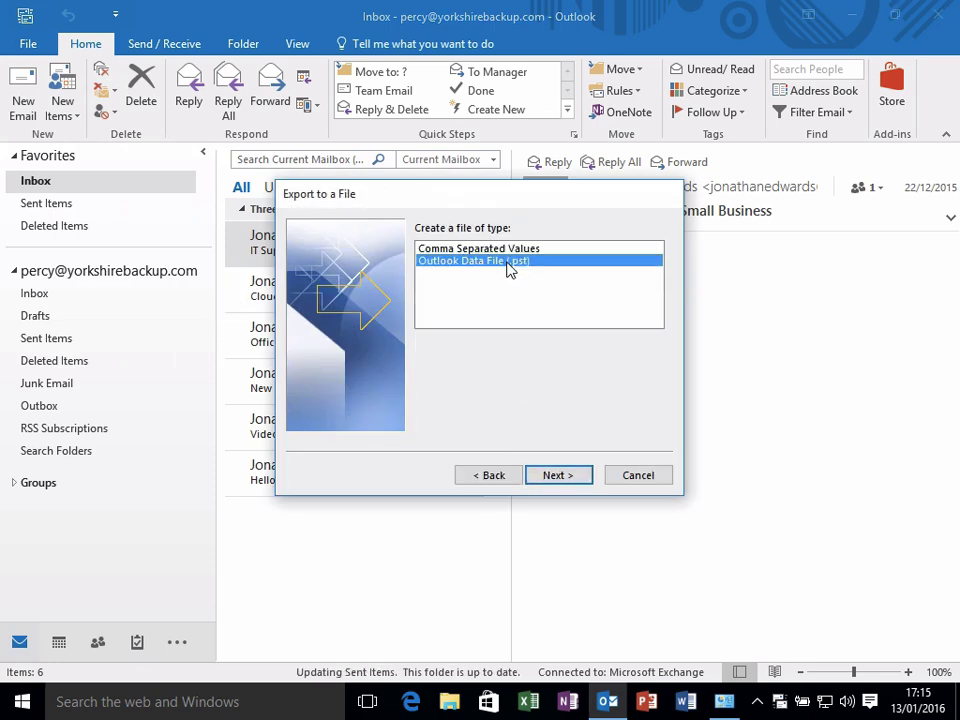
click(556, 476)
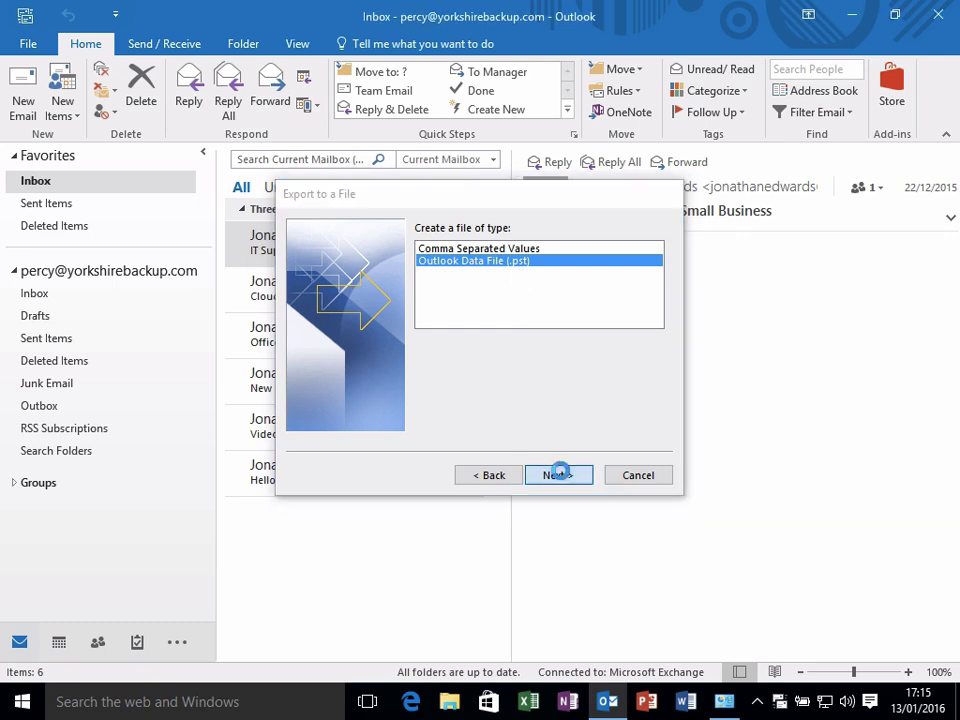
Step: Select the whole mailbox as the folder to export
click(507, 255)
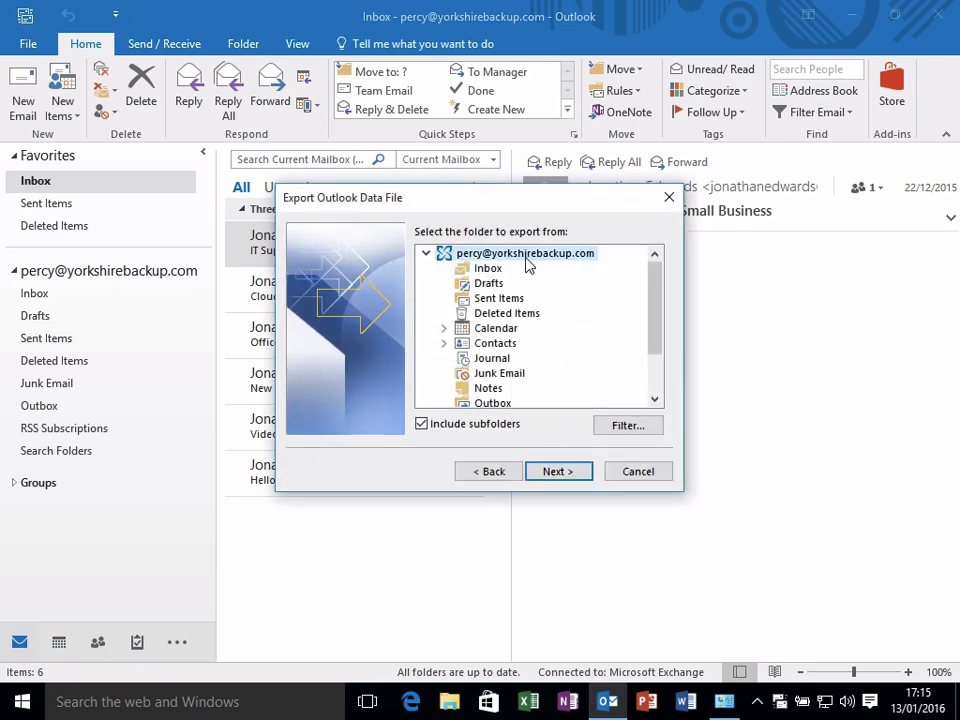
click(490, 346)
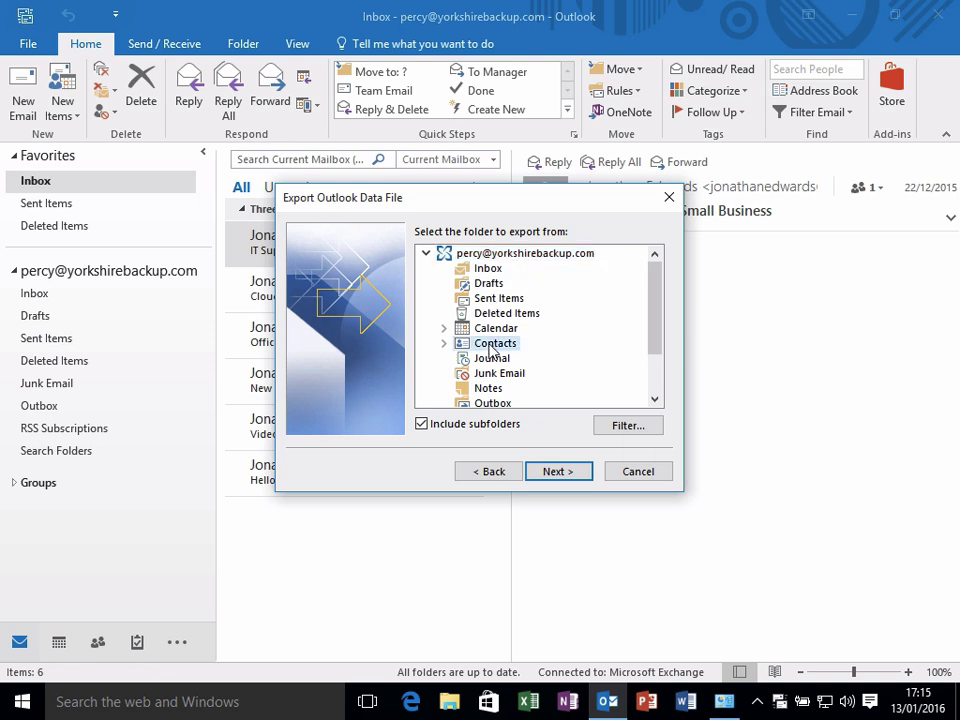
click(487, 267)
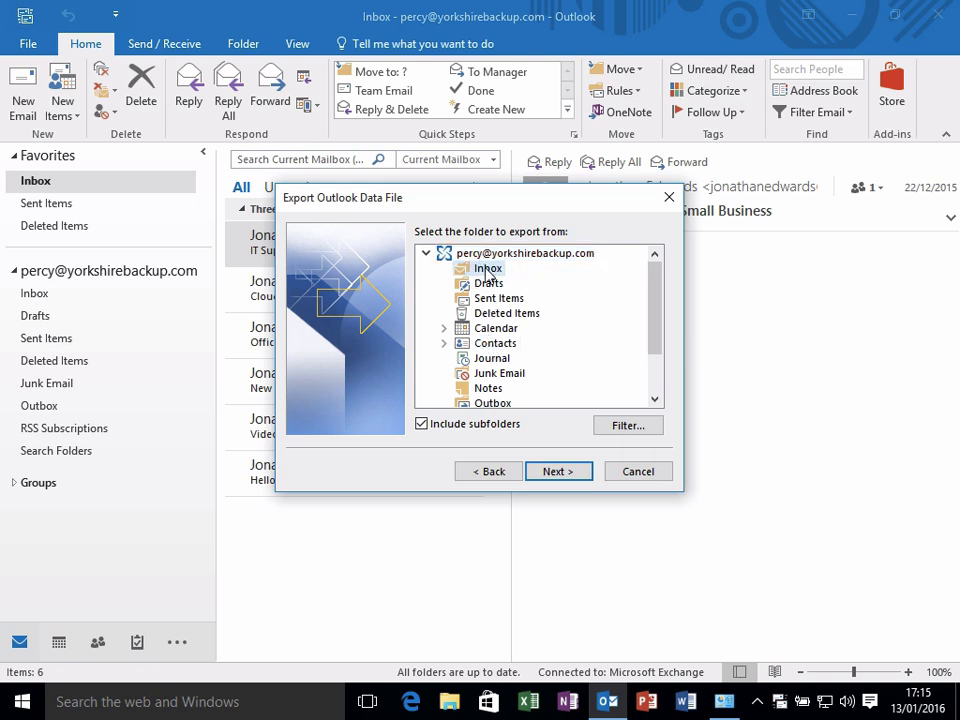
click(486, 257)
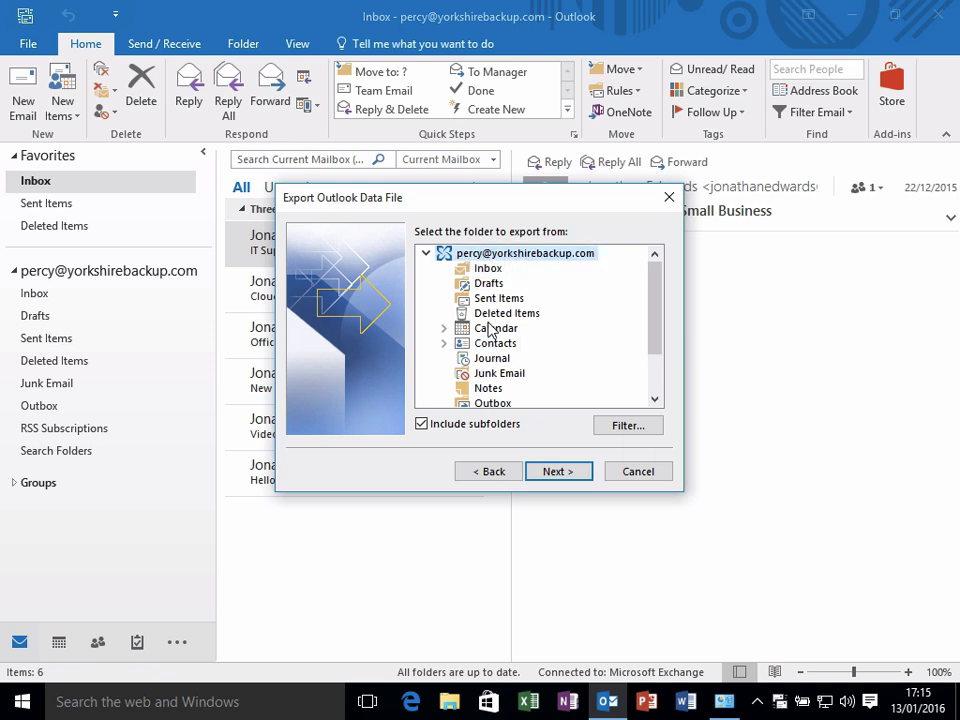
click(490, 330)
click(452, 252)
click(563, 472)
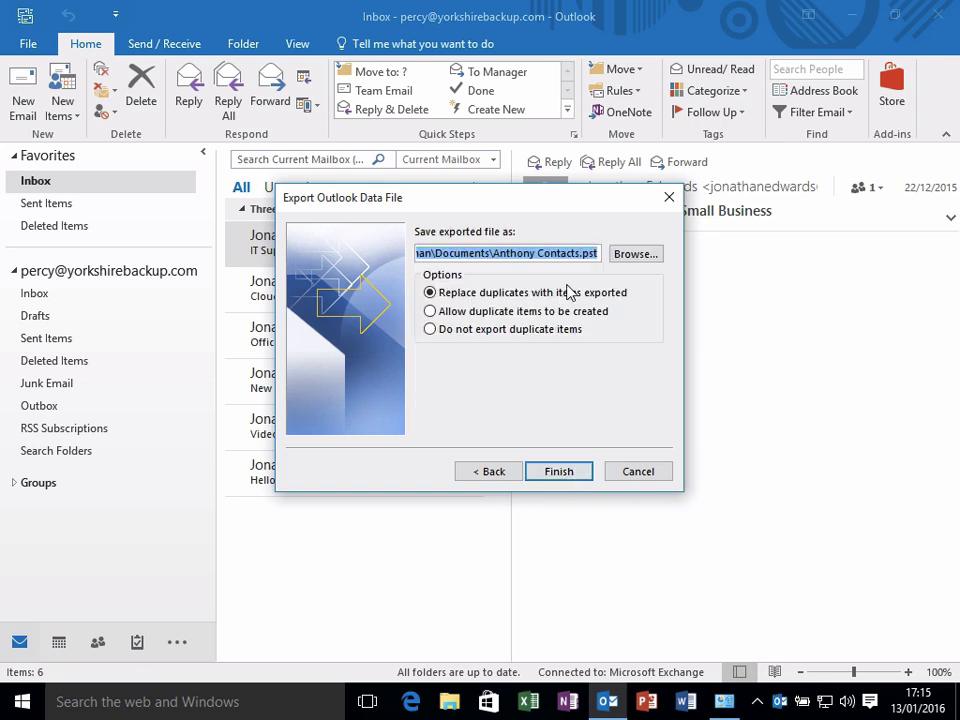
Step: Save the export as 'Test Export' in Documents and finish the export
click(624, 255)
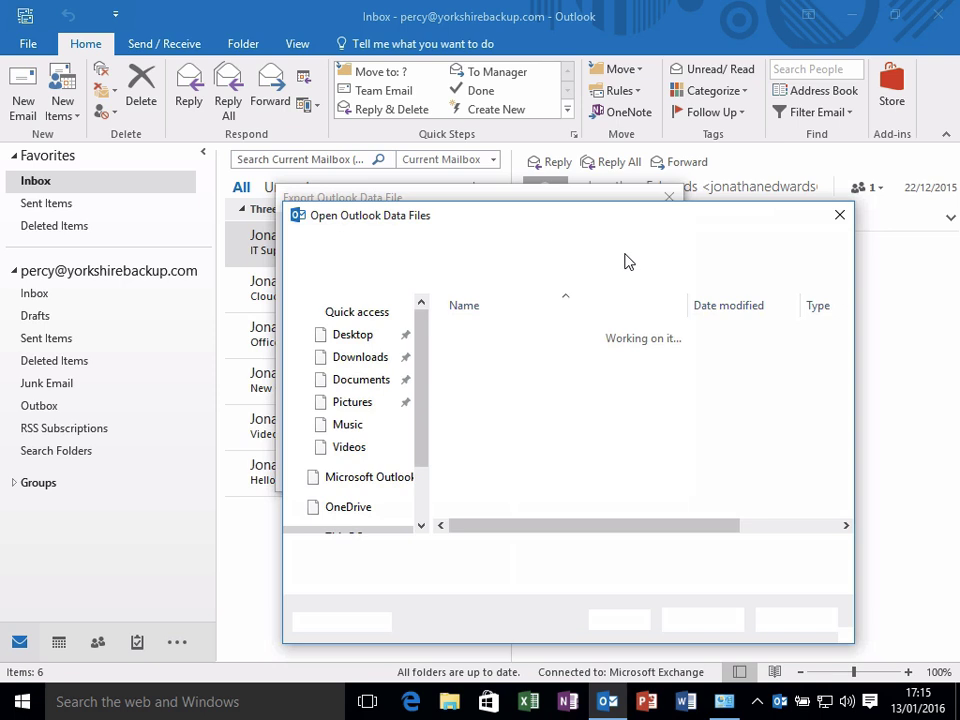
click(358, 357)
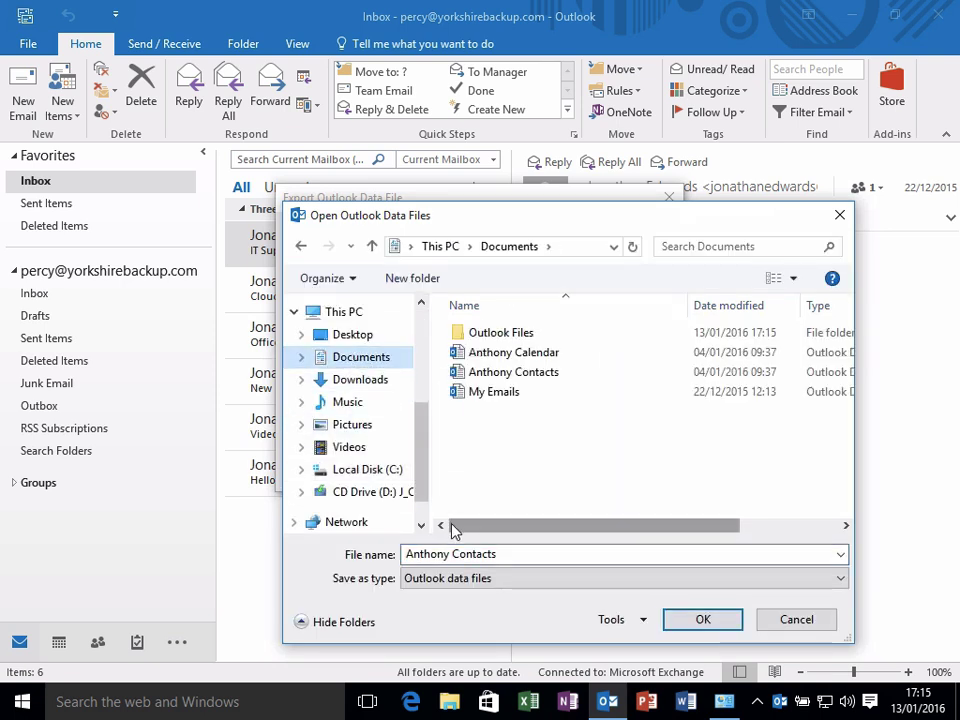
triple_click(499, 552)
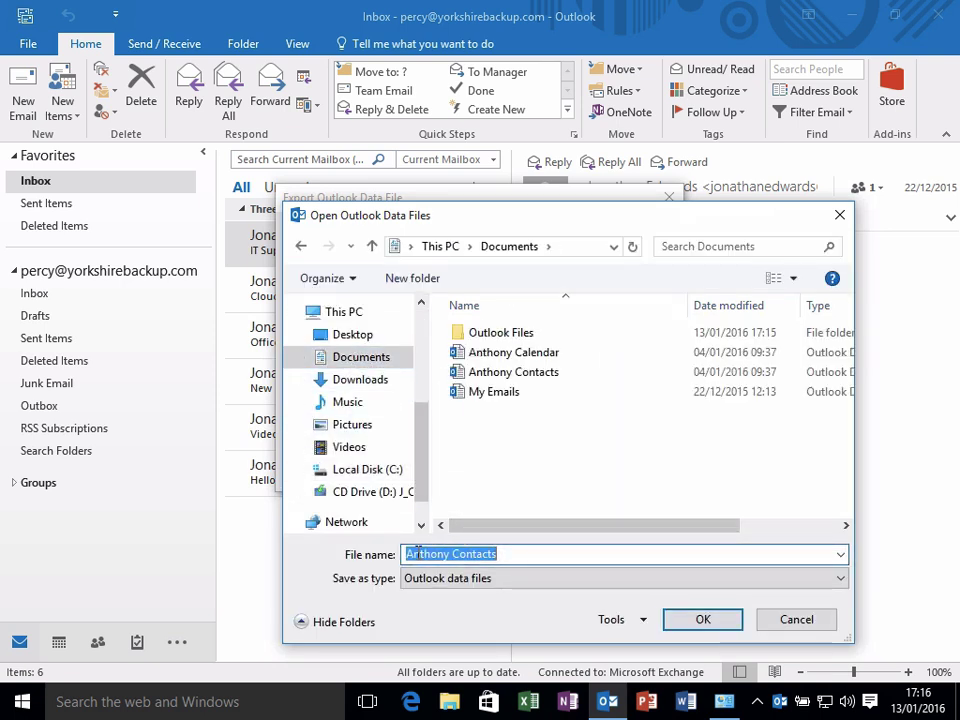
text(Ts)
key(BackSpace)
text(es)
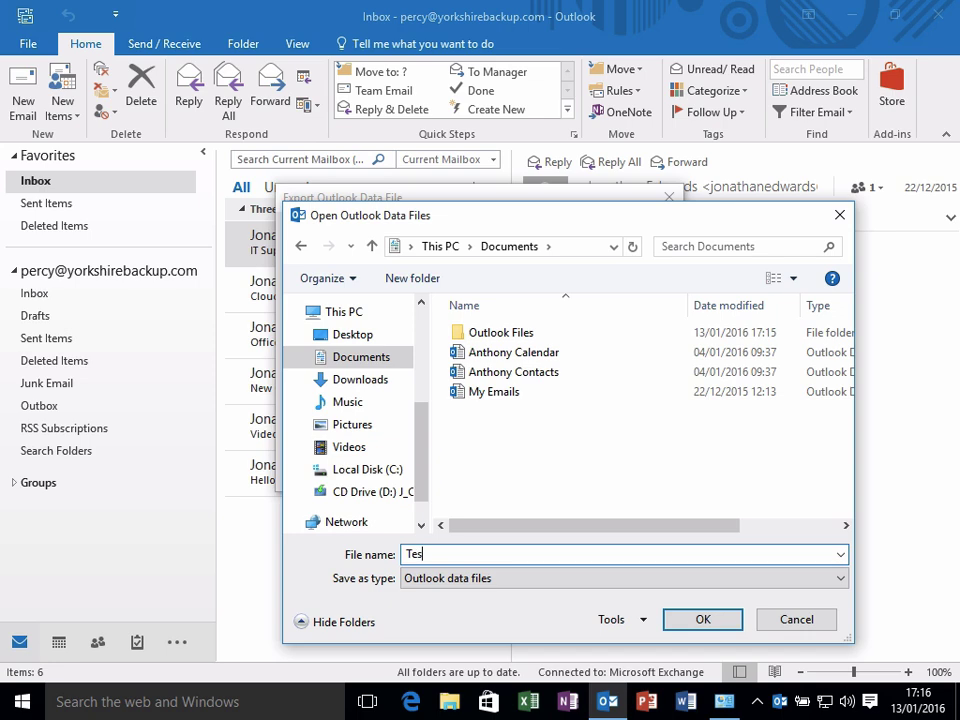
text(t Export)
click(697, 621)
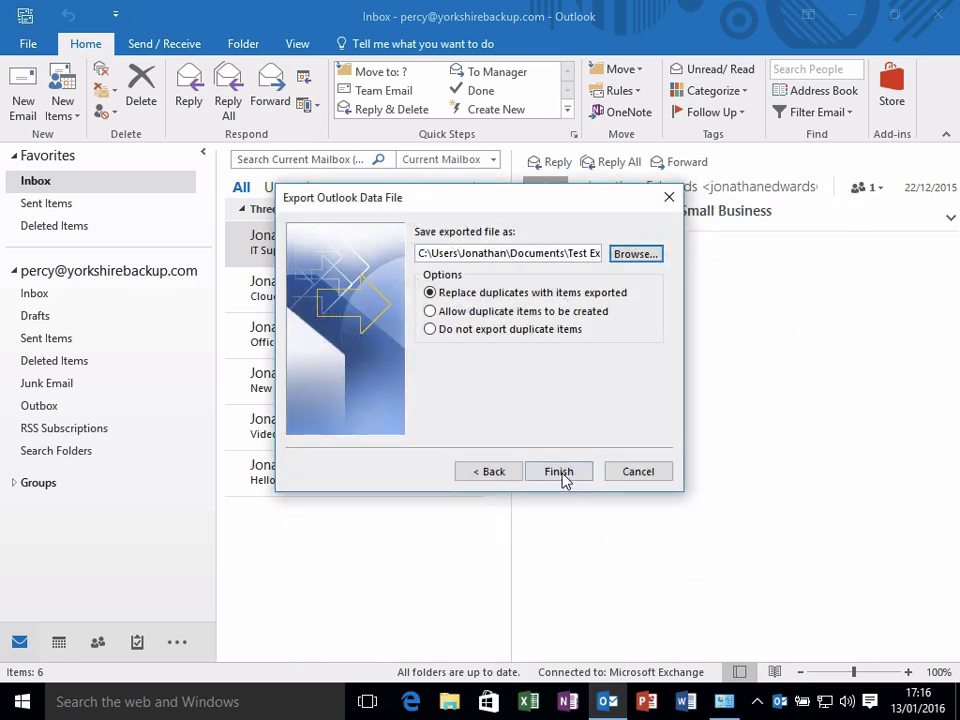
click(563, 478)
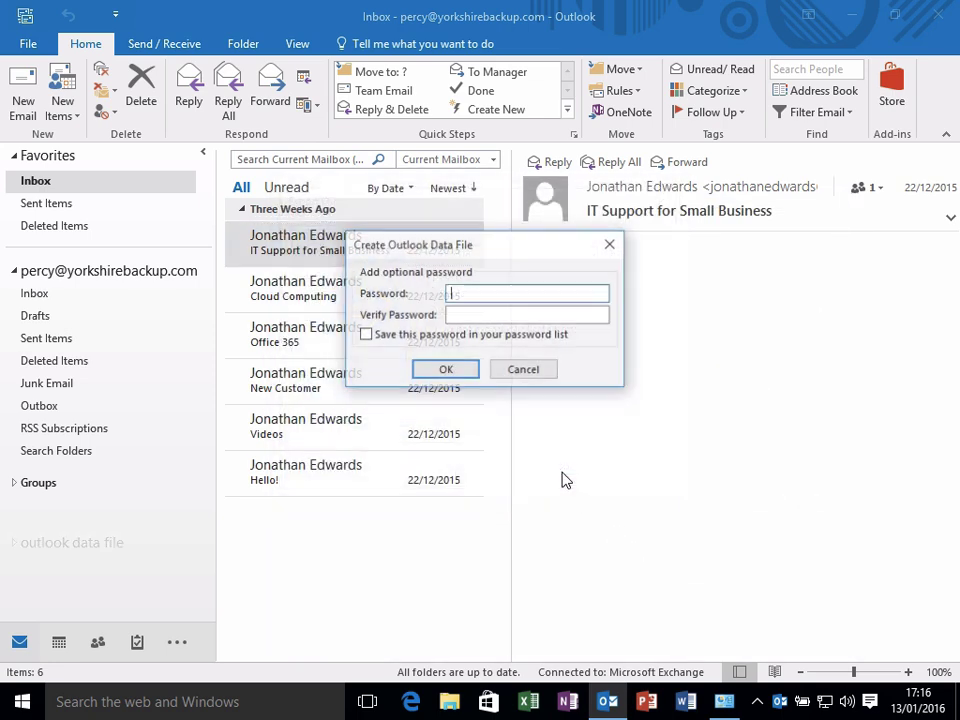
Step: Create the data file with no password, then view the Cloud Computing and Office 365 emails
click(459, 370)
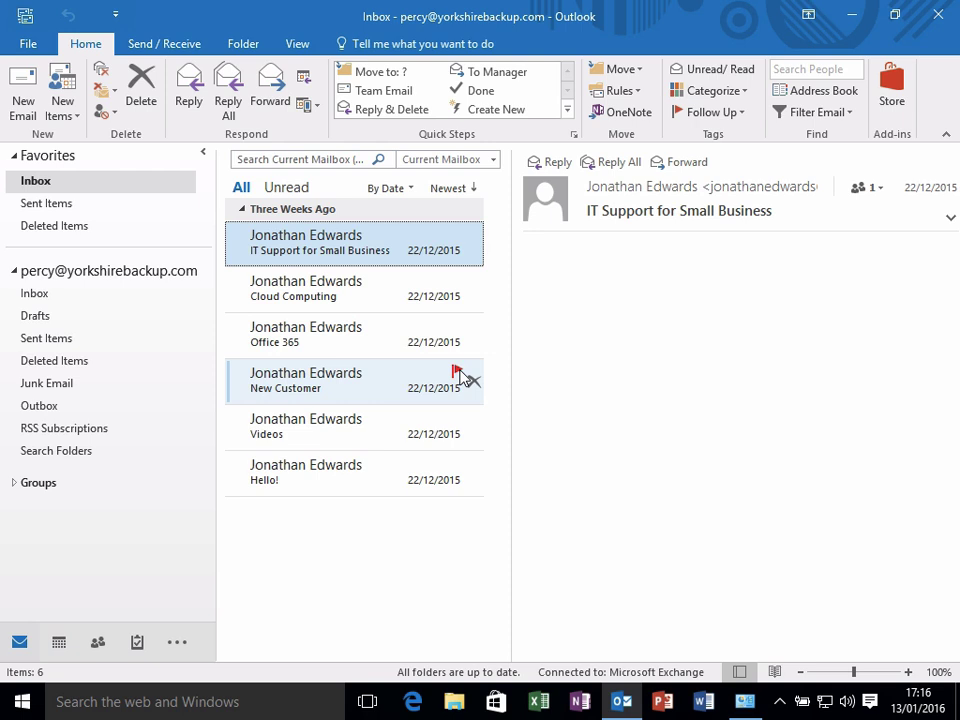
click(383, 312)
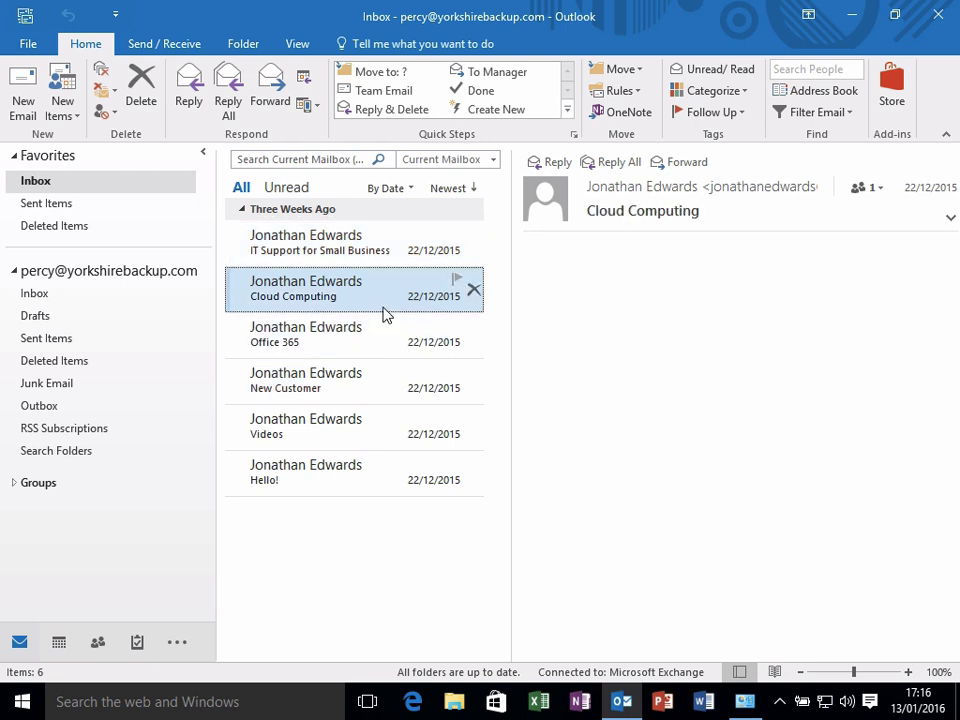
key(Down)
key(Down)
key(Down)
key(Down)
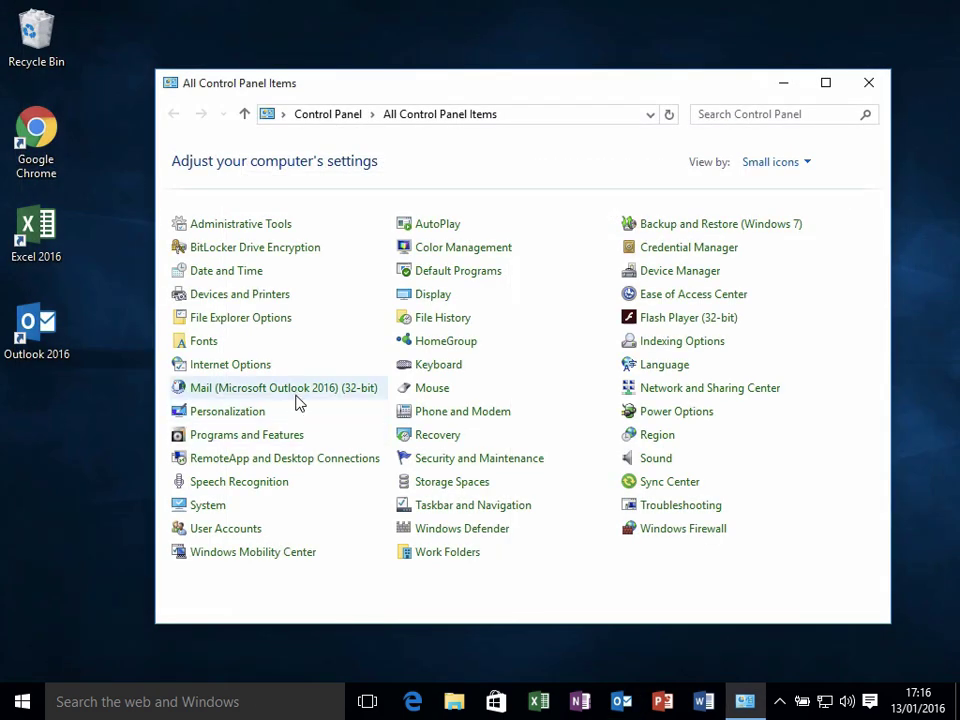
Step: Make Office 365 Email the always-used startup profile, then close Control Panel
click(288, 395)
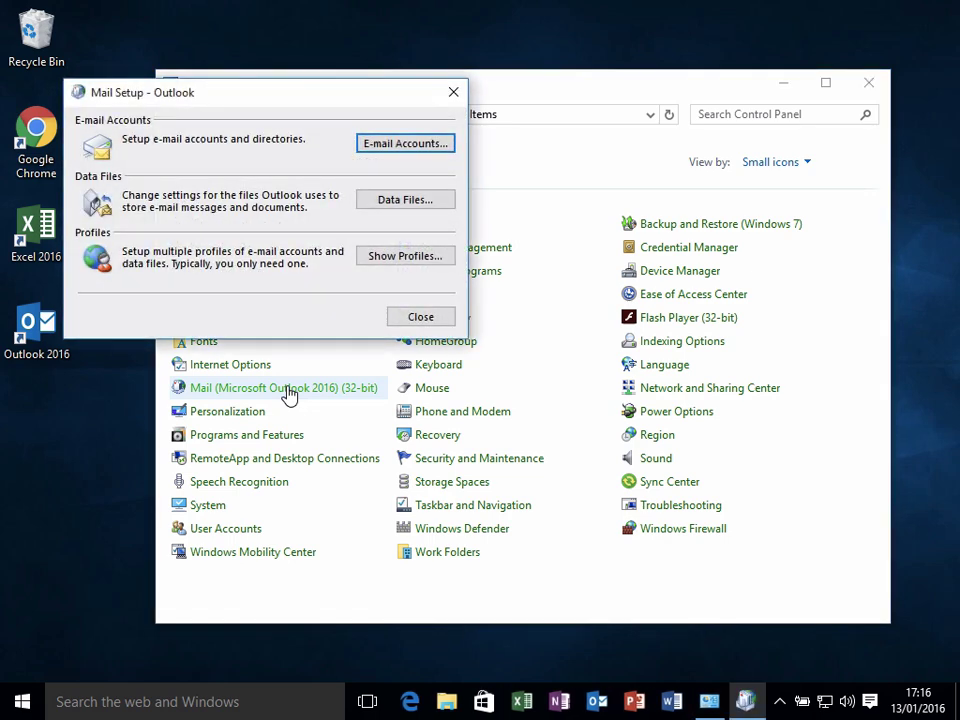
click(382, 262)
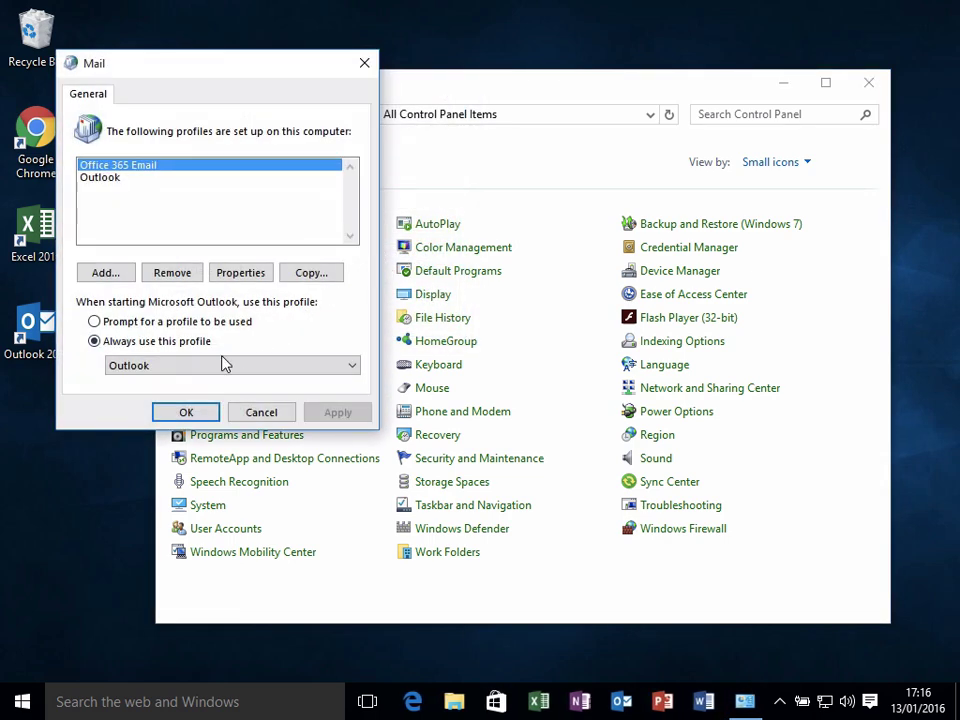
click(223, 365)
click(180, 382)
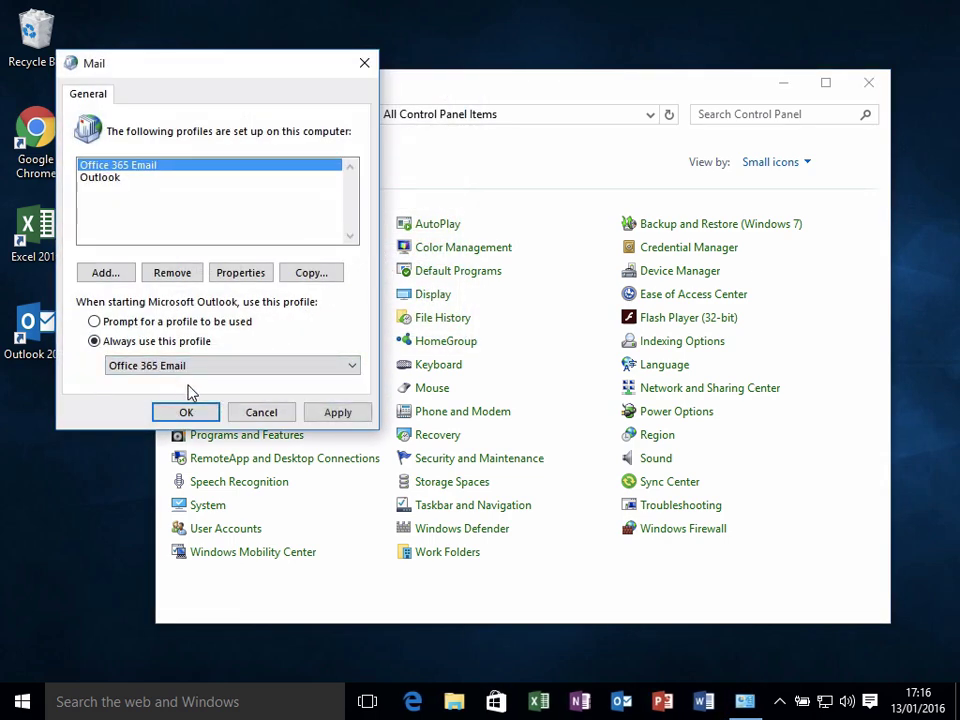
click(345, 413)
click(190, 413)
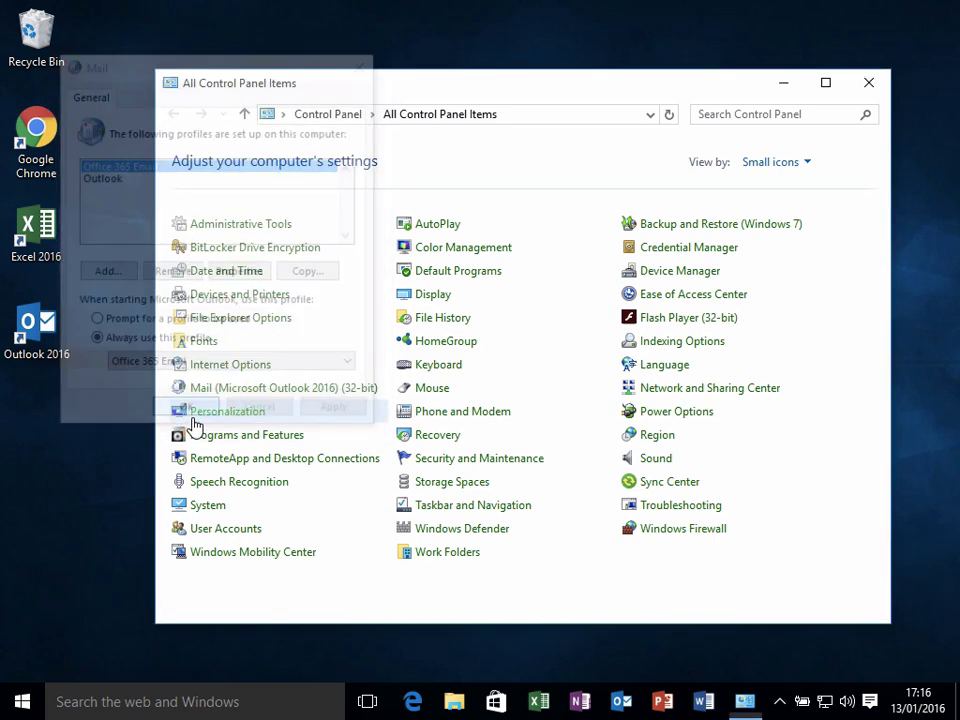
click(870, 86)
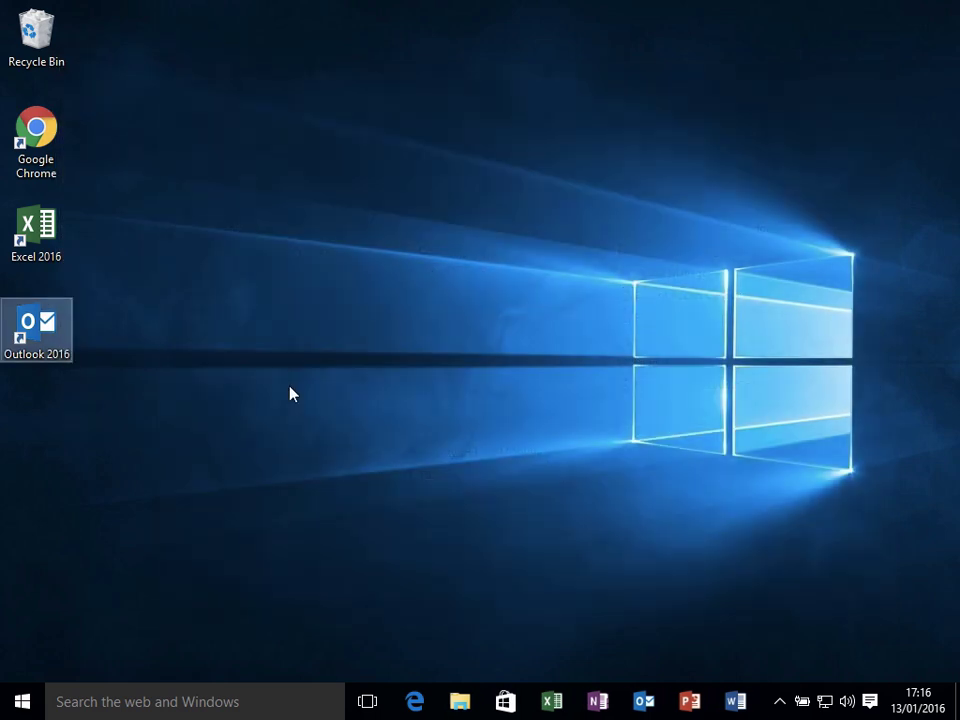
Step: Relaunch Outlook 2016 and start the Import/Export wizard
double_click(41, 340)
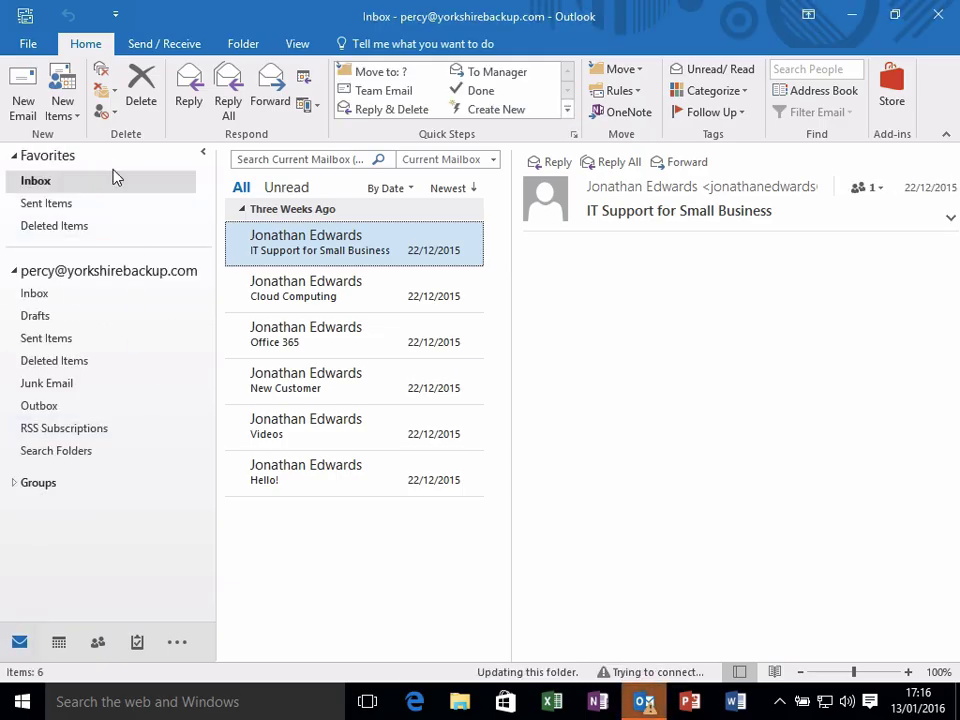
click(30, 45)
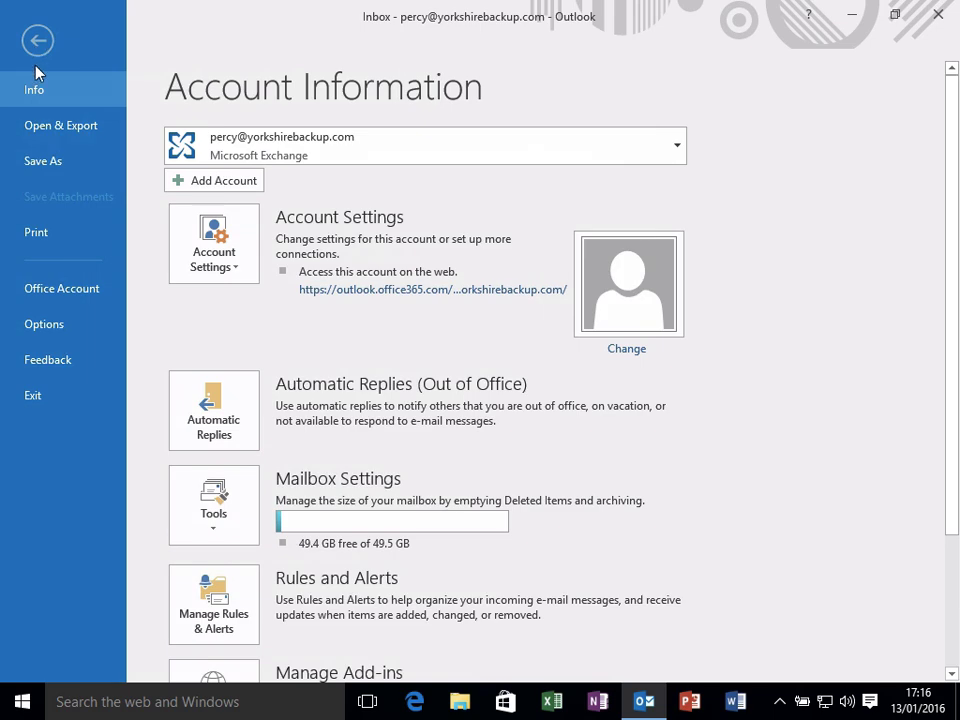
click(57, 123)
click(240, 300)
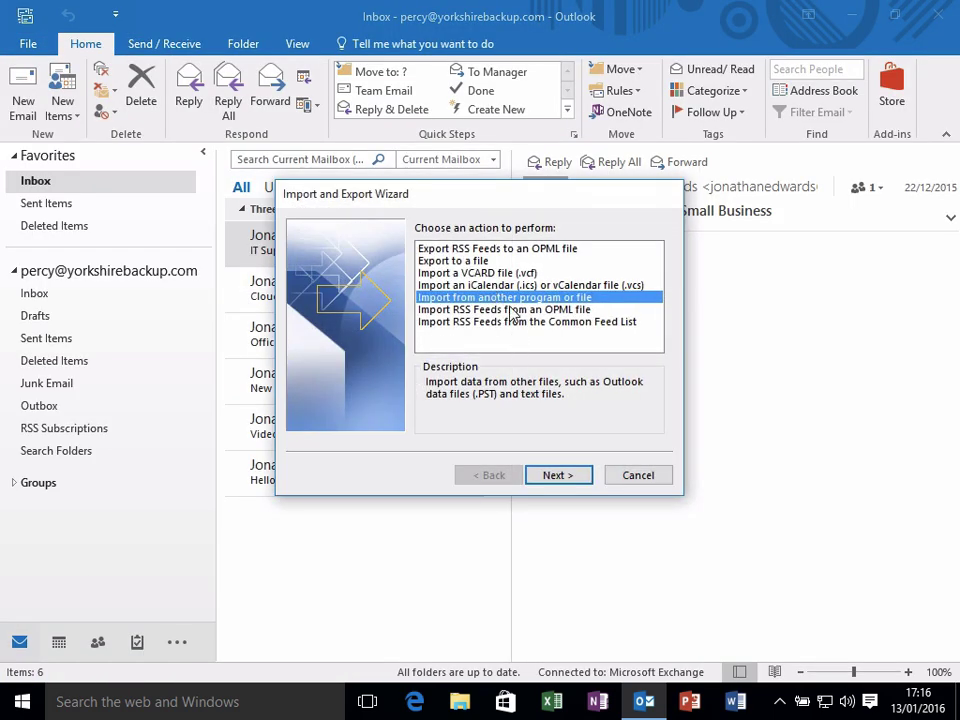
Step: Import from another program or file, choosing Outlook Data File (.pst) as the type
click(558, 476)
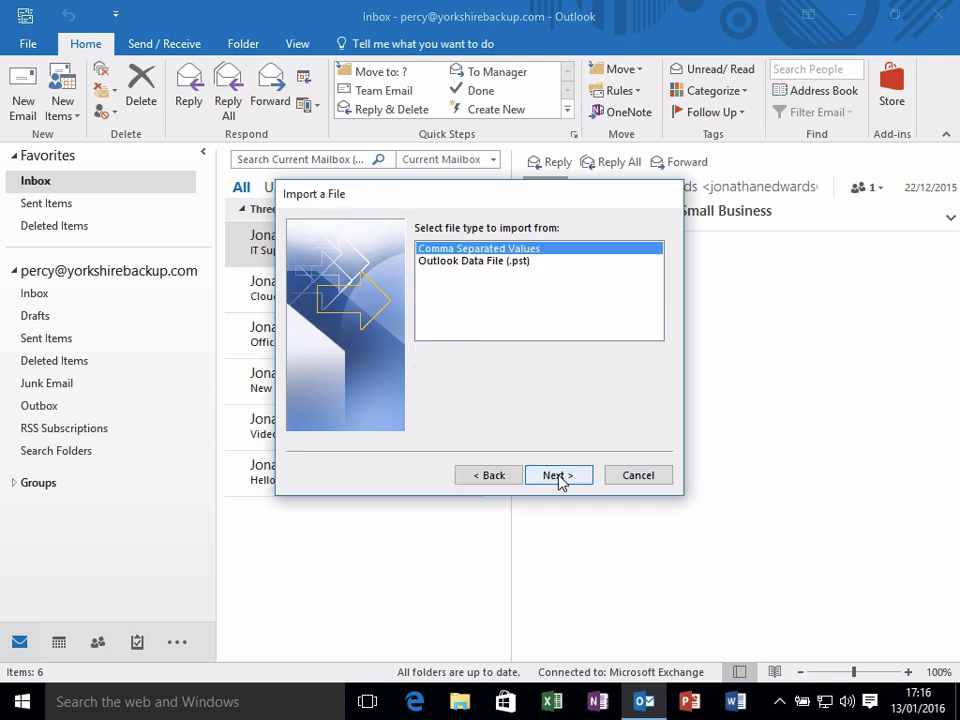
click(466, 261)
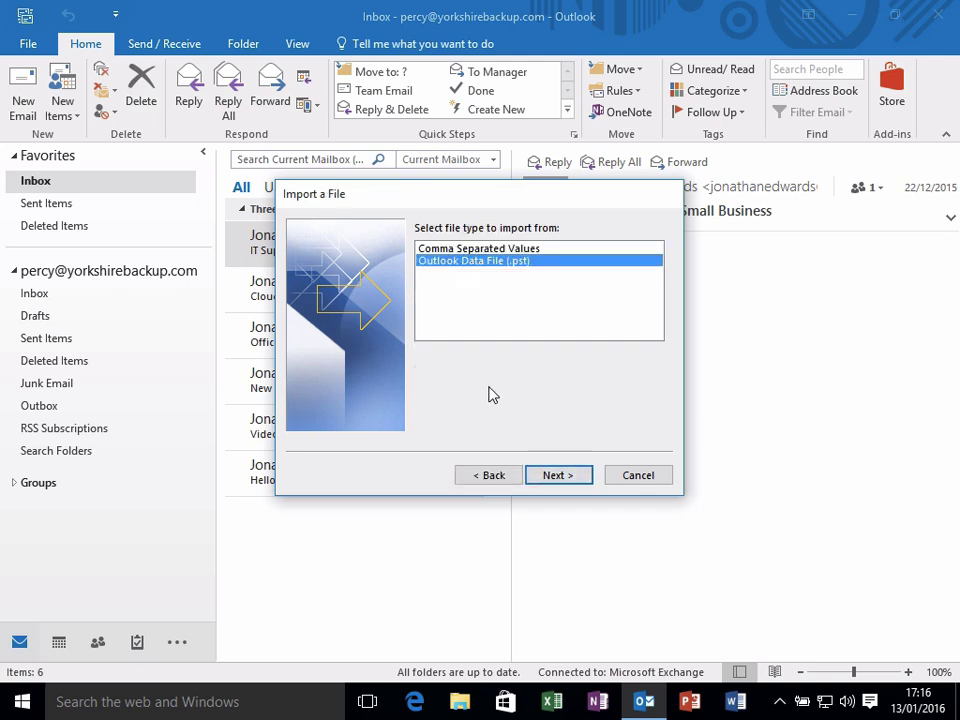
click(557, 477)
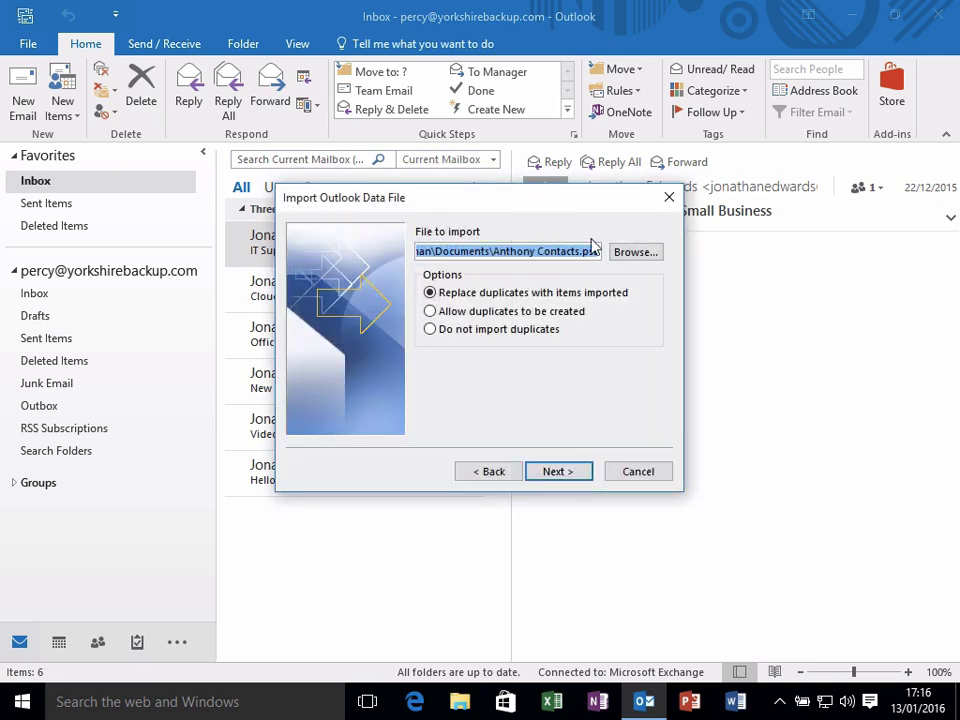
Step: Import the Test Export data file with 'Do not import duplicates' selected
click(636, 253)
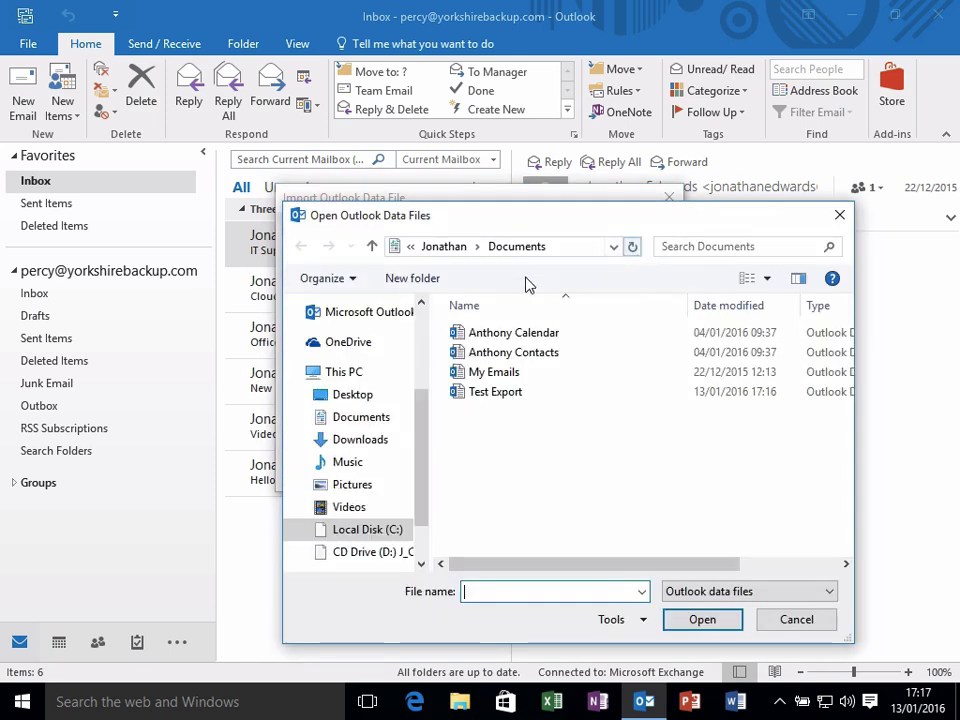
click(472, 394)
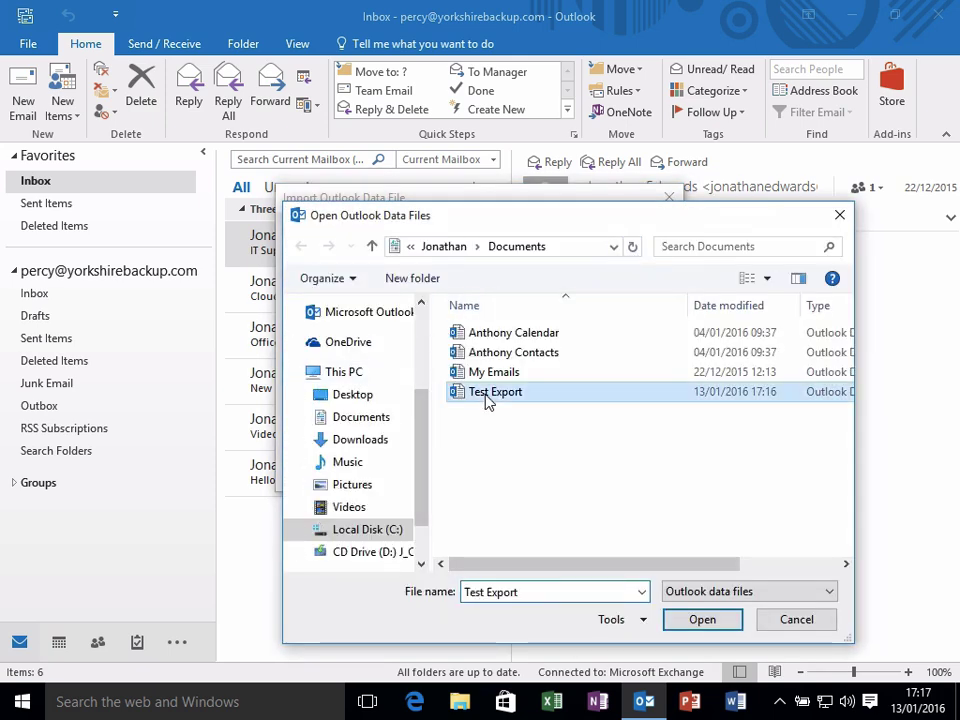
click(682, 620)
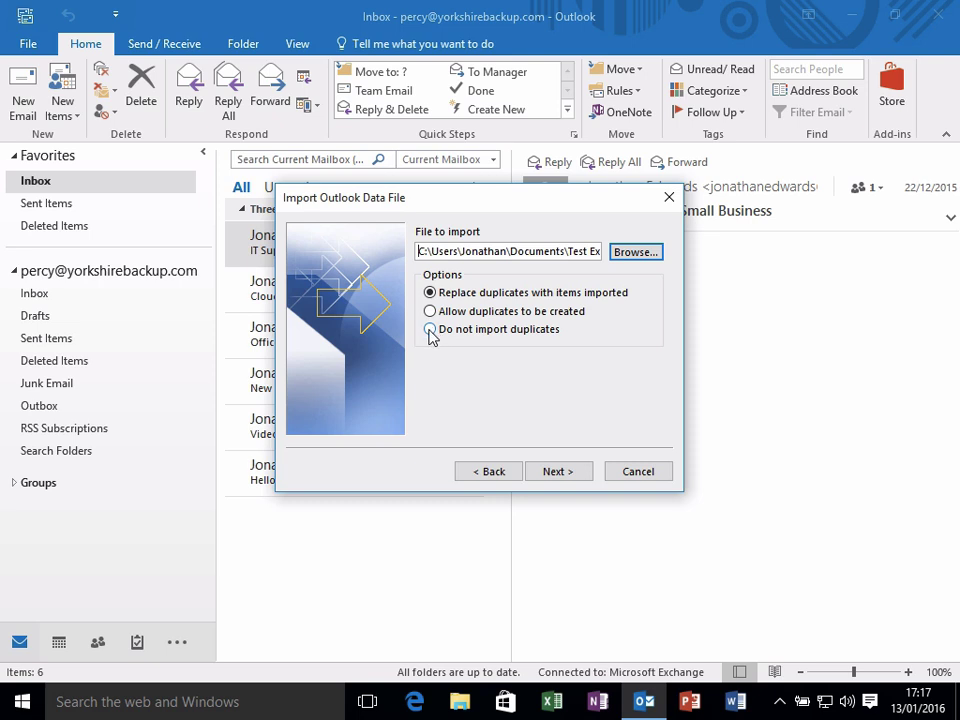
click(431, 330)
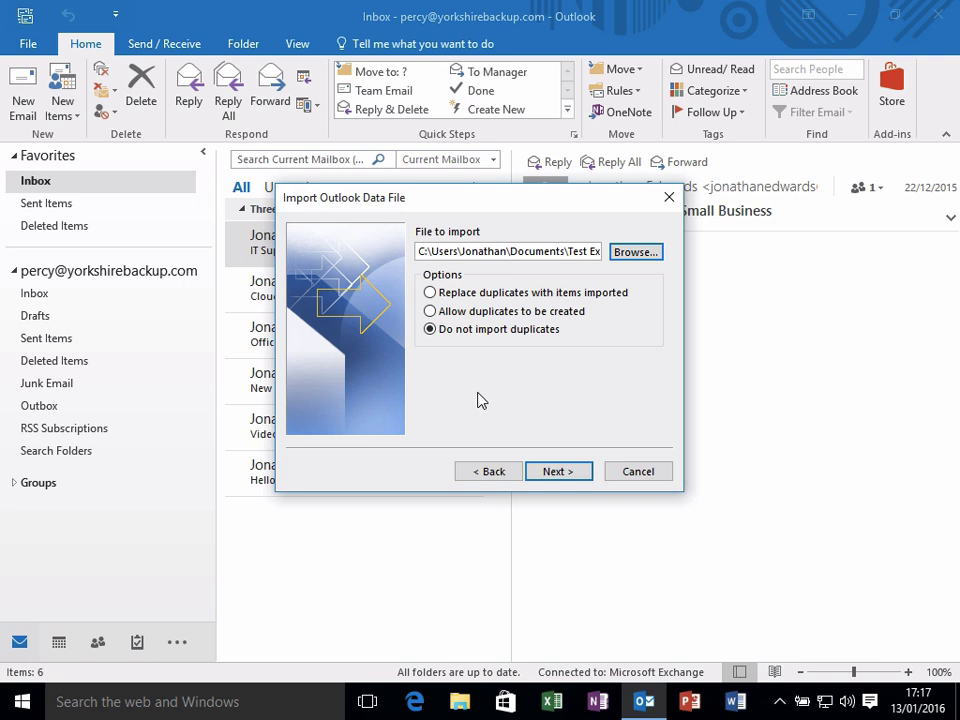
click(563, 475)
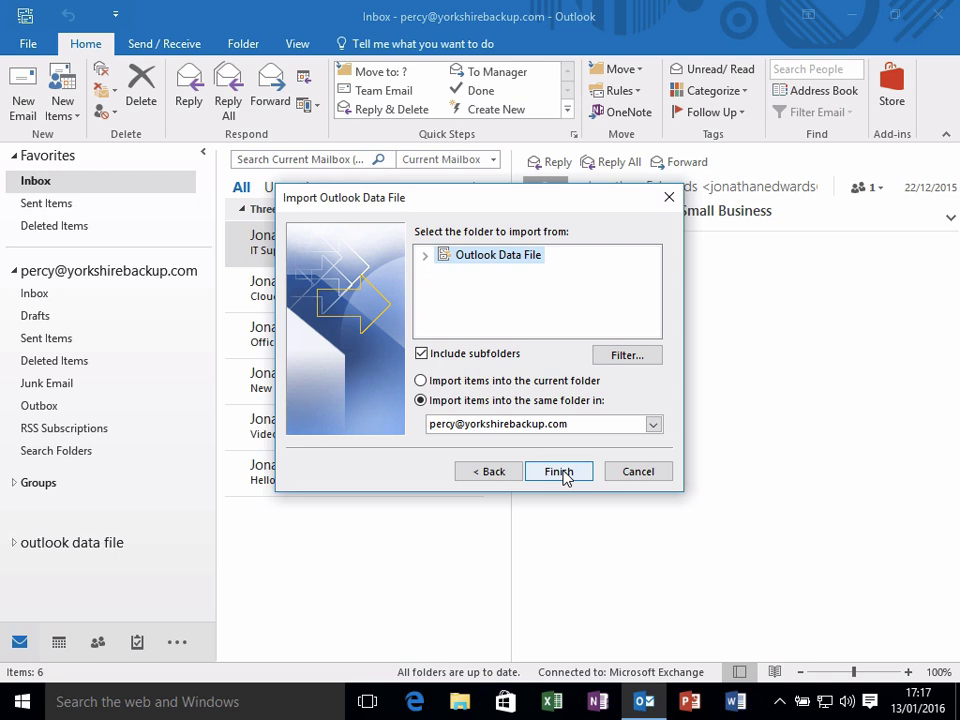
click(560, 472)
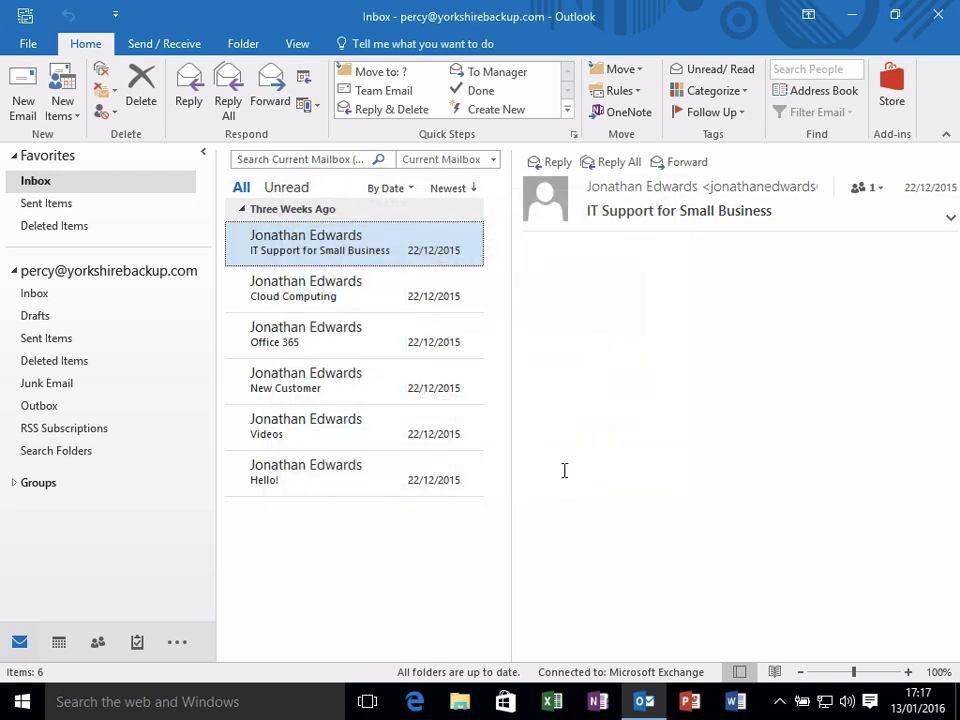